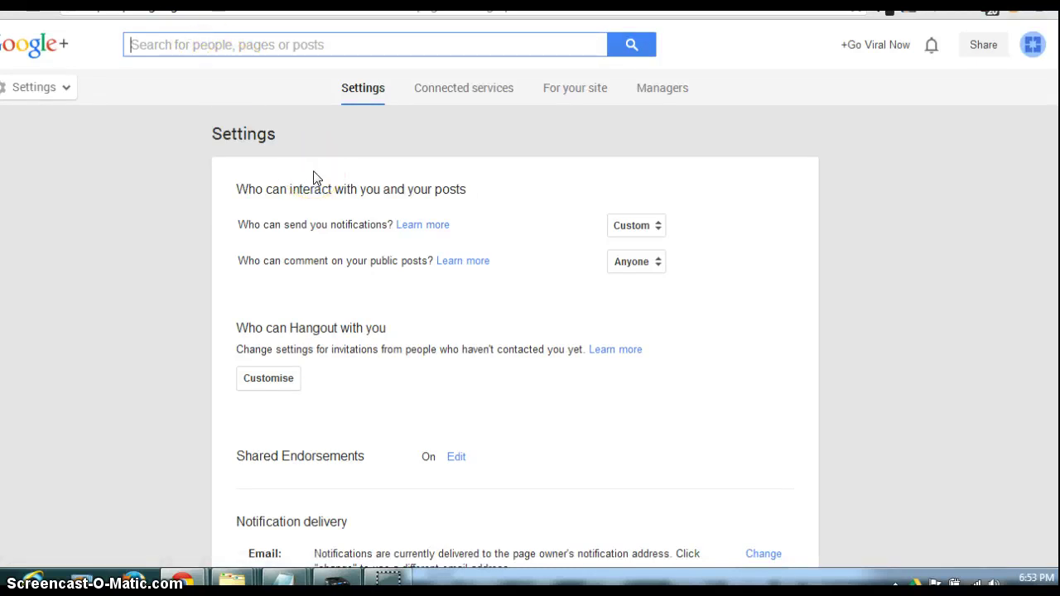
Search Google+ for 'go viral now' to list the matching Go Viral Now pages.
click(336, 184)
text(go viral now)
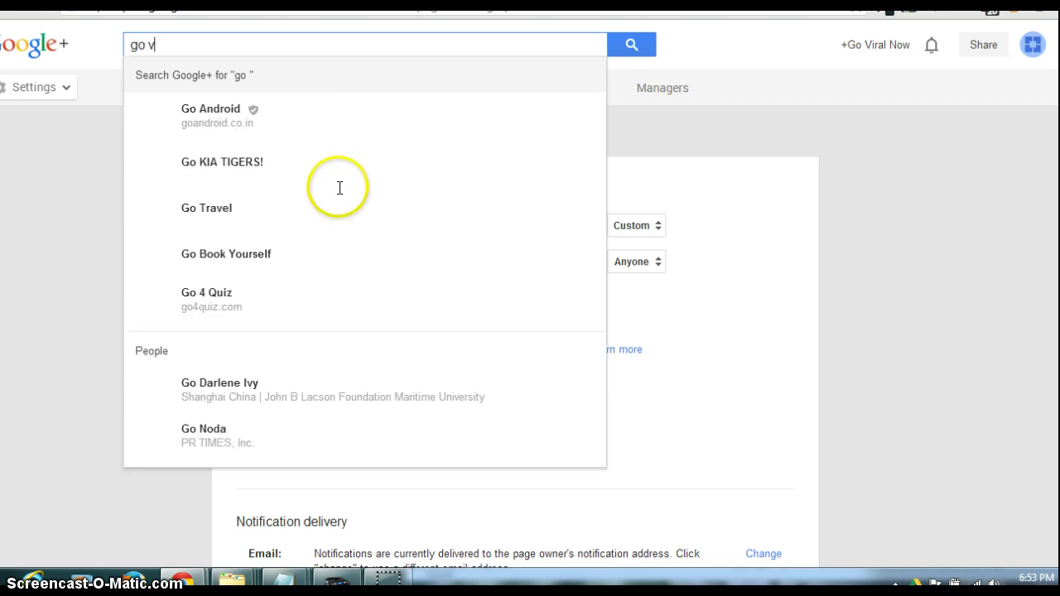
click(339, 187)
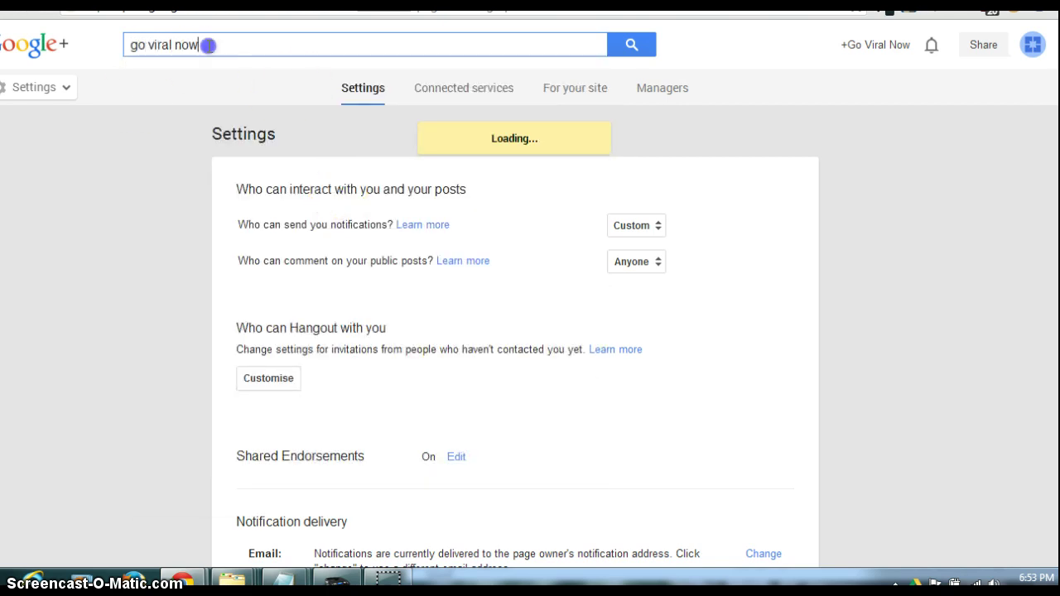
click(256, 85)
key(BackSpace)
text(w)
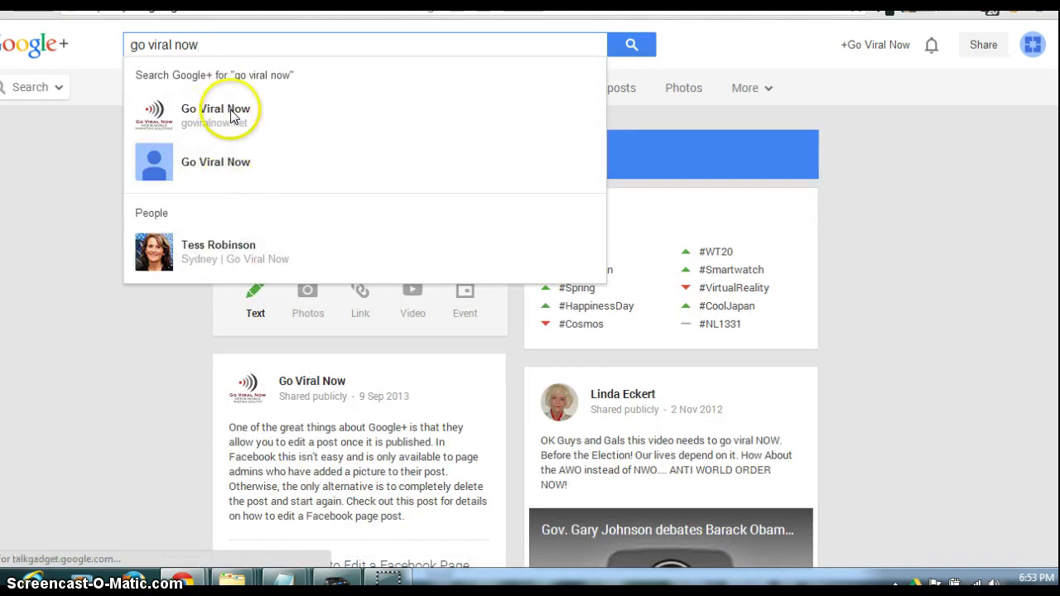
Open the duplicate Go Viral Now page from the search suggestions.
click(198, 167)
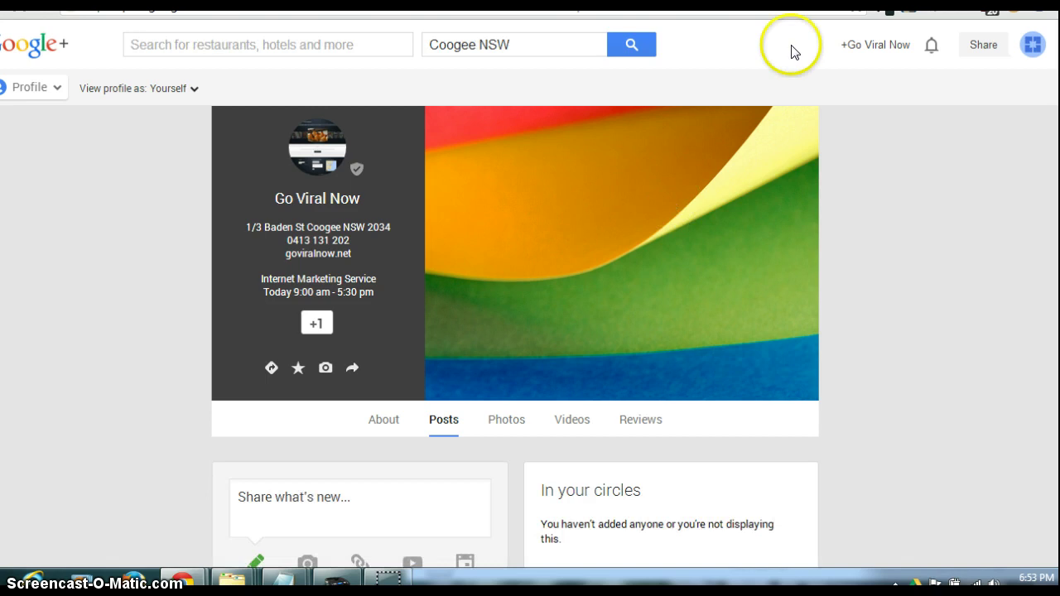
scroll(824, 271, down, 5)
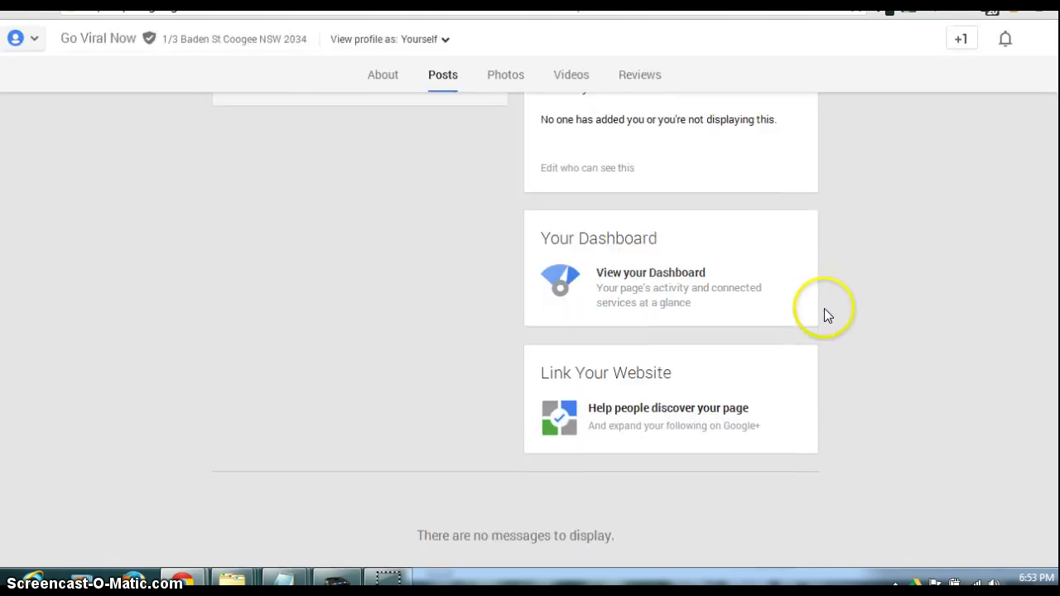
scroll(825, 309, up, 5)
Open the Go Viral Now page settings from the account menu and scroll down to the page-deletion link.
mouse_move(543, 315)
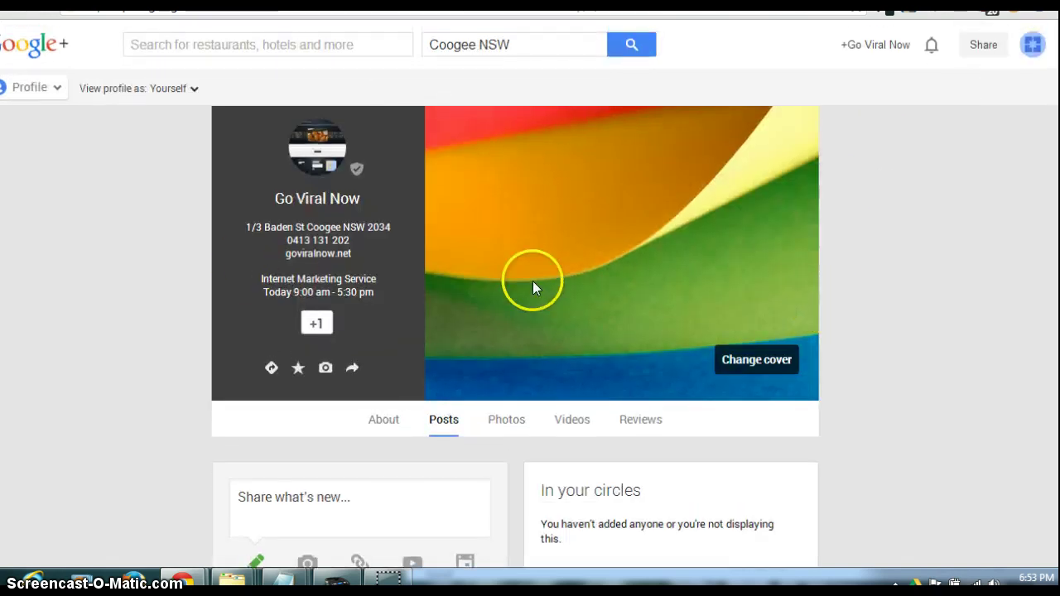
click(1033, 41)
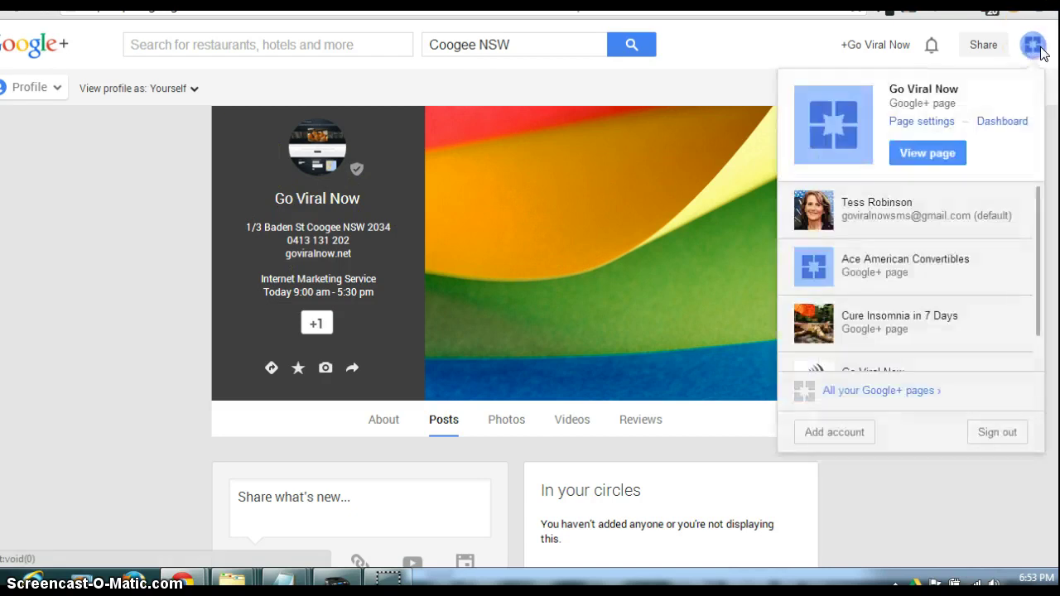
click(932, 122)
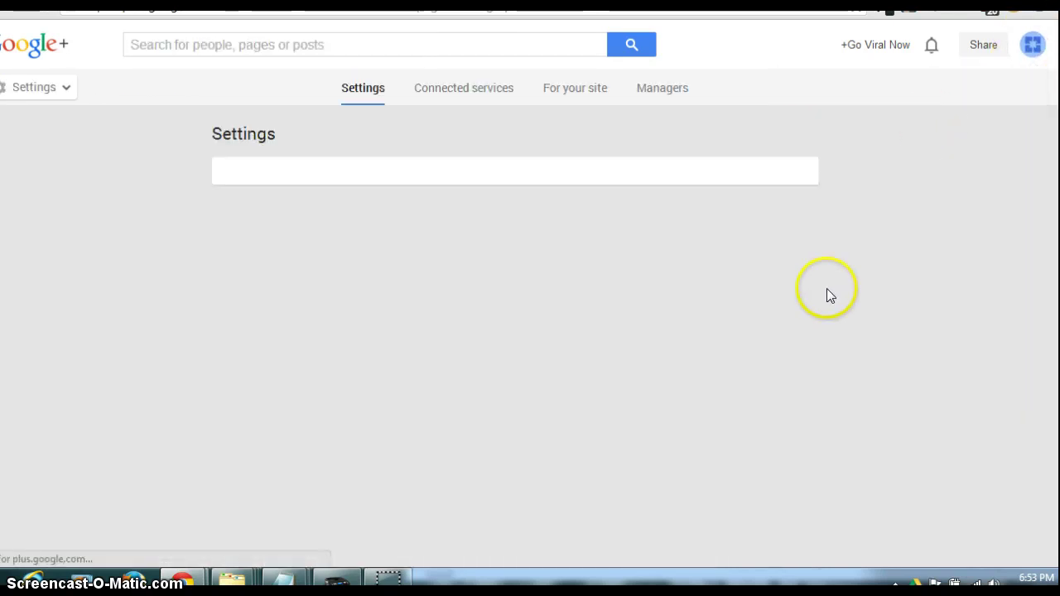
scroll(869, 243, down, 12)
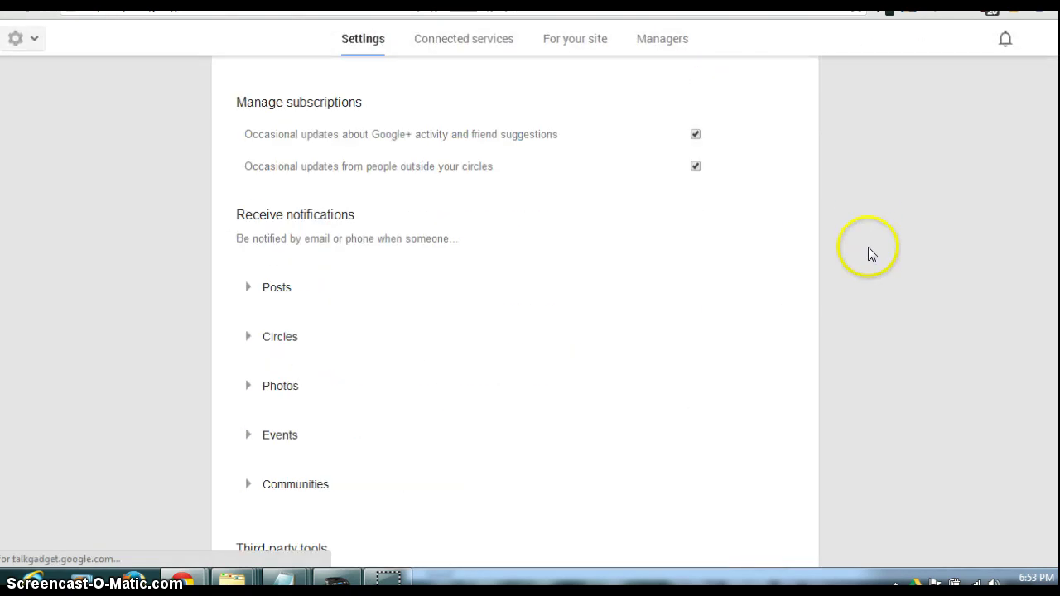
scroll(866, 249, down, 9)
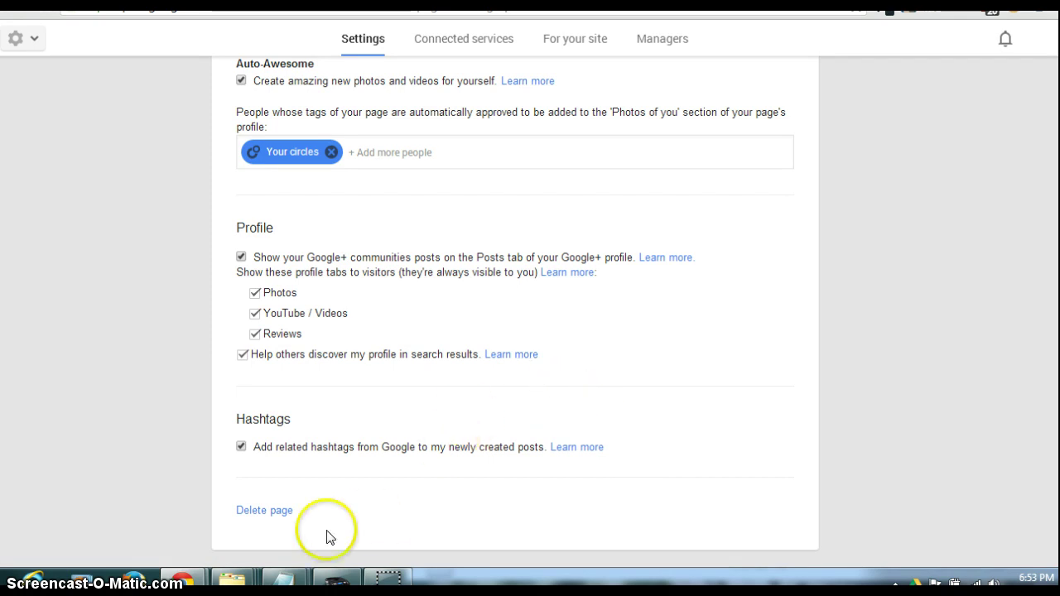
Start deleting the Go Viral Now page, confirm it, and verify with the account password.
click(265, 514)
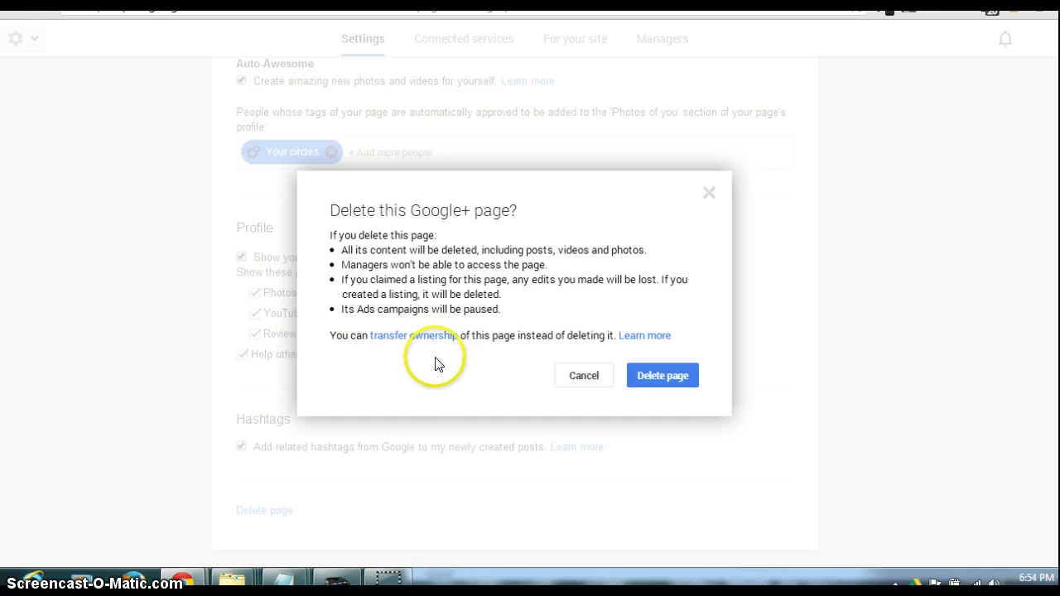
click(668, 376)
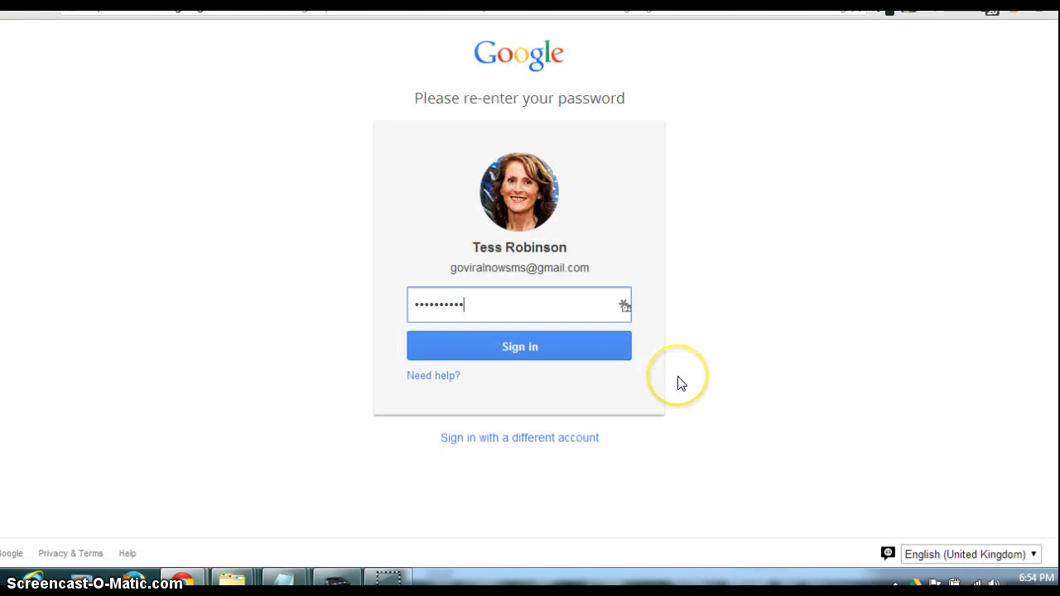
click(533, 351)
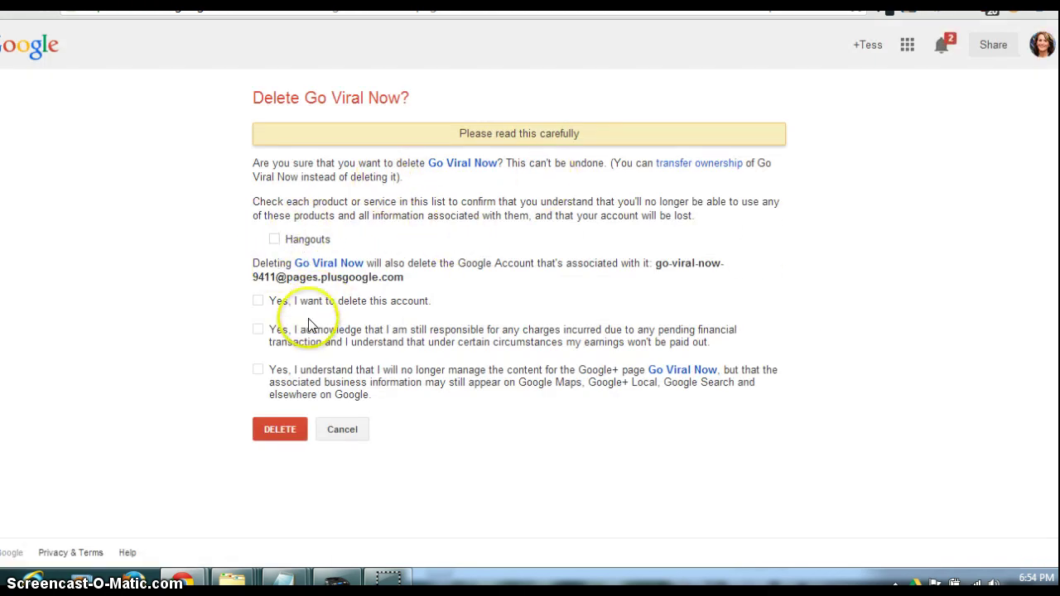
Tick the three deletion acknowledgements and the Hangouts removal, then delete the Go Viral Now page.
click(258, 302)
click(259, 332)
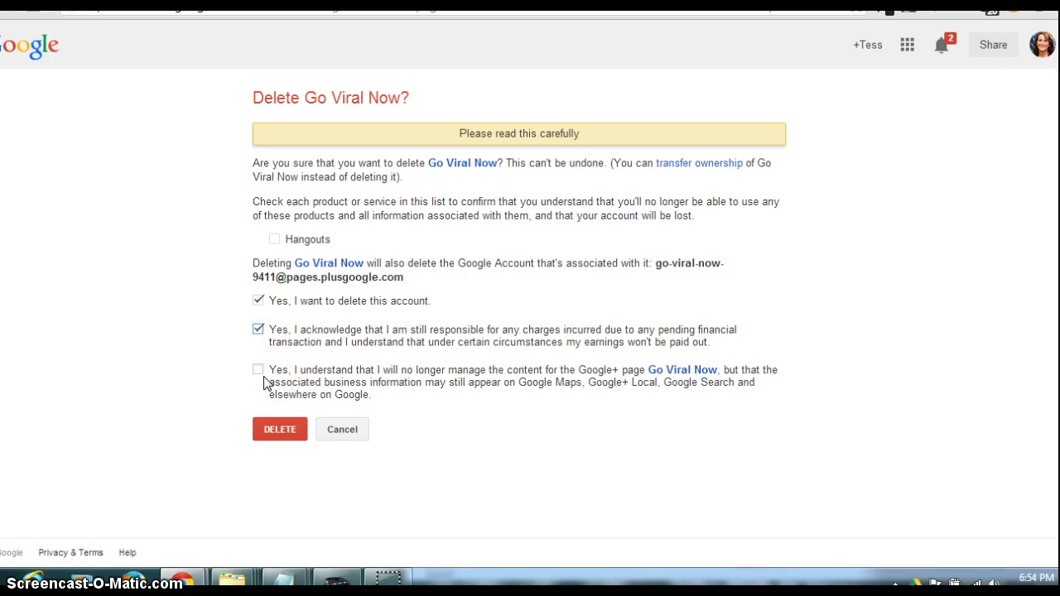
click(260, 370)
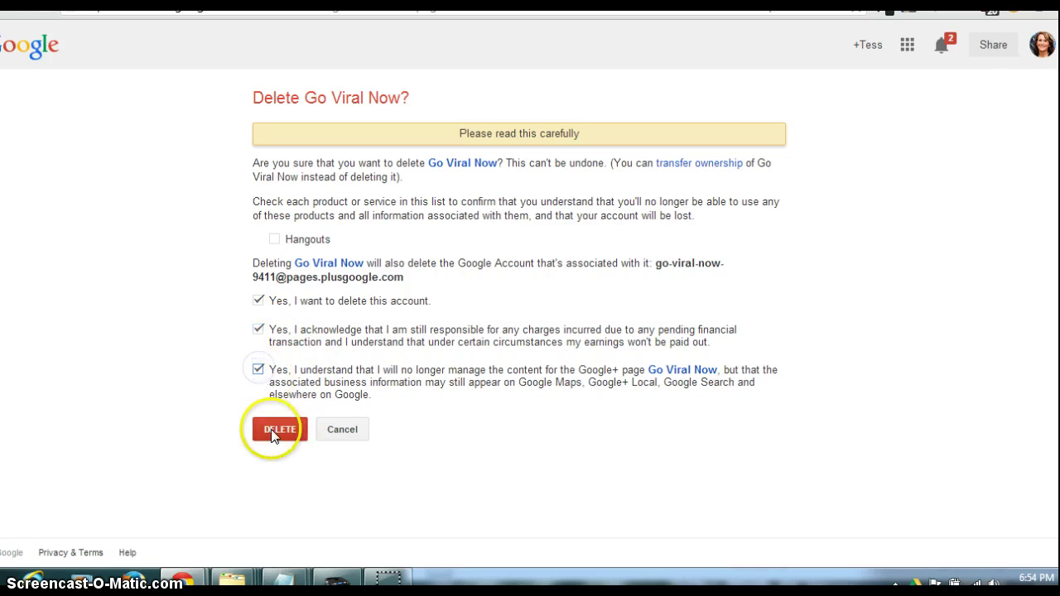
click(273, 434)
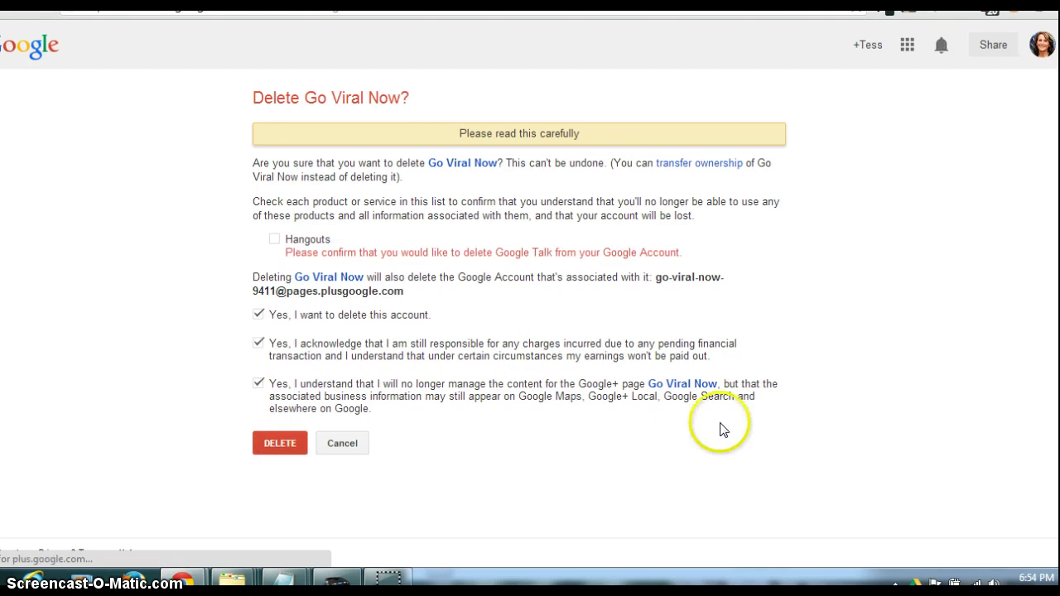
click(272, 241)
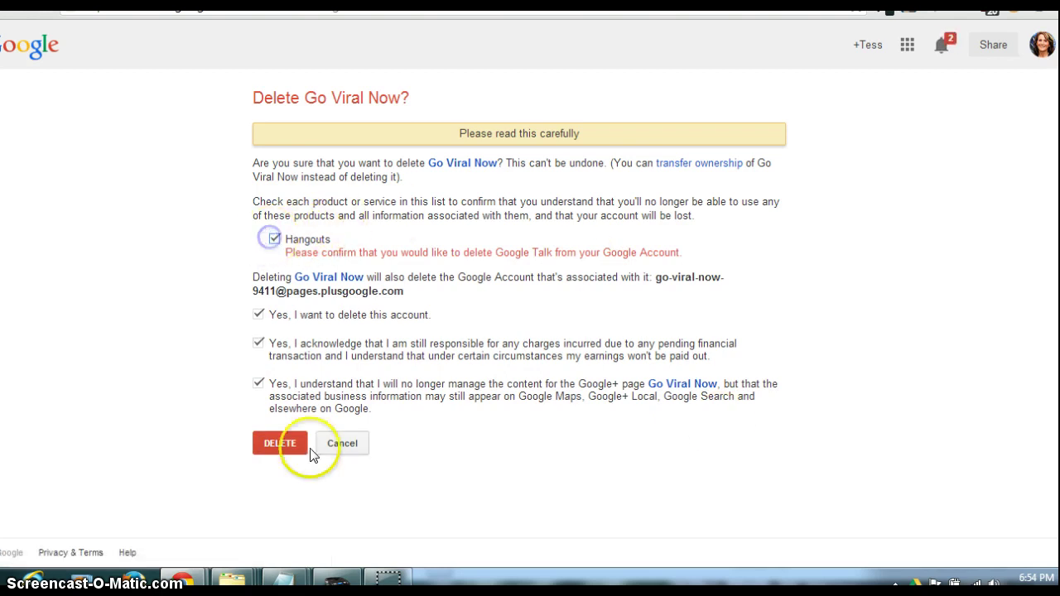
click(276, 444)
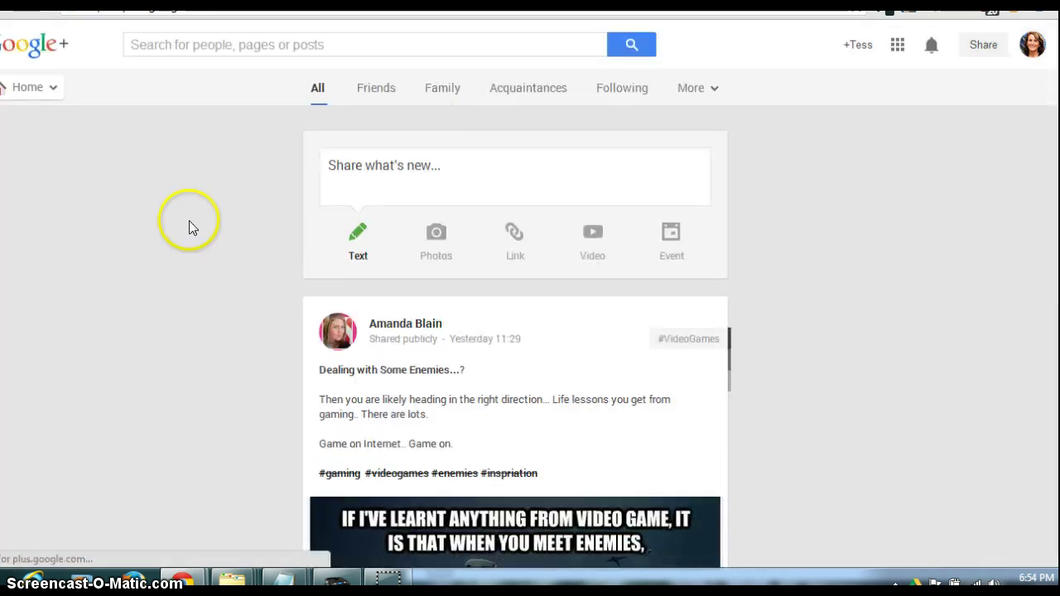
Search 'go viral', open the remaining Go Viral Now page, and scroll through its posts.
click(180, 49)
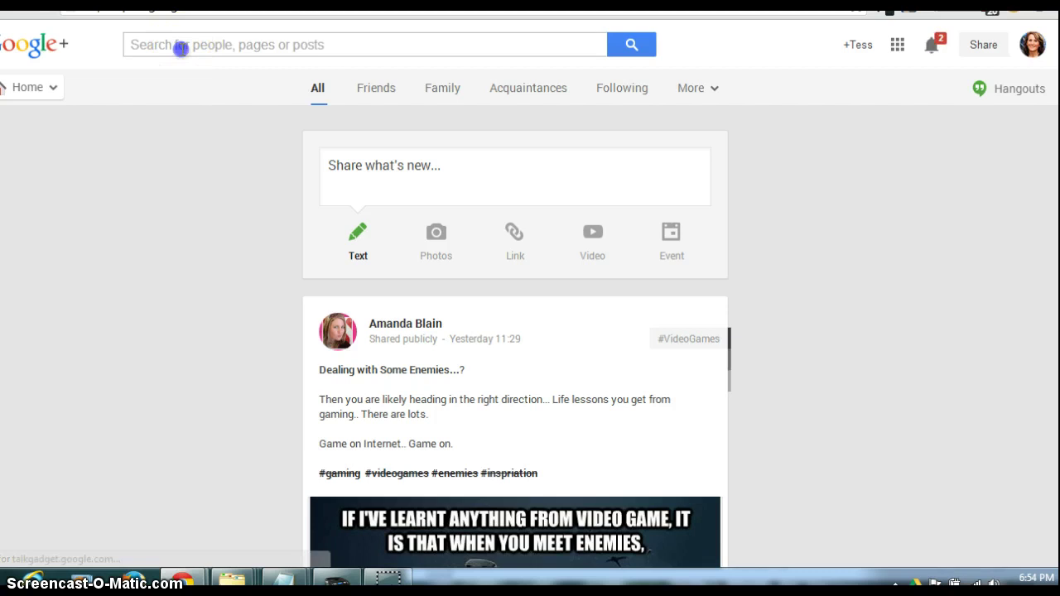
text(go viral)
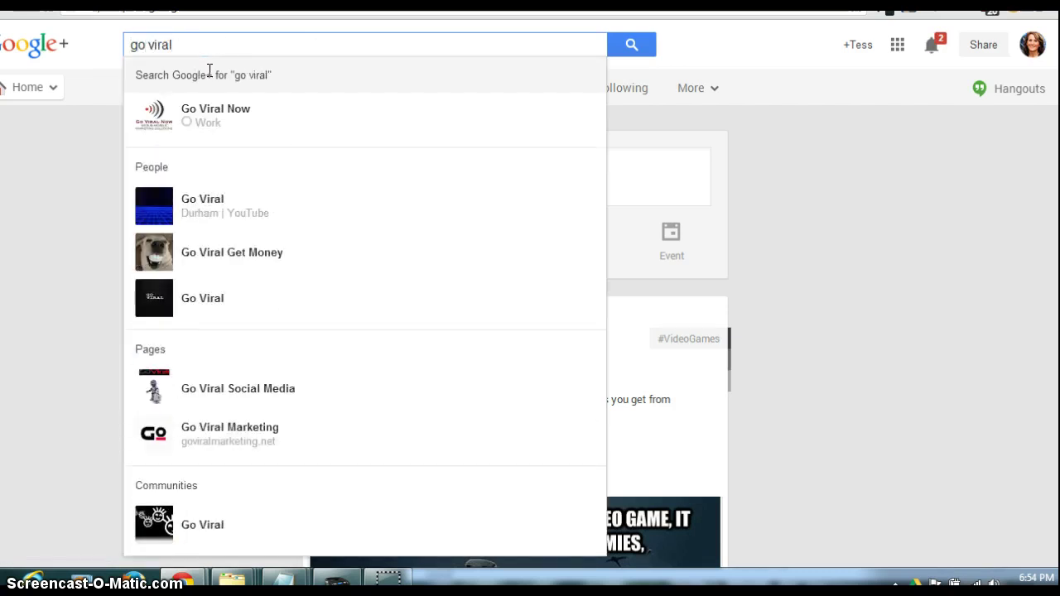
click(267, 123)
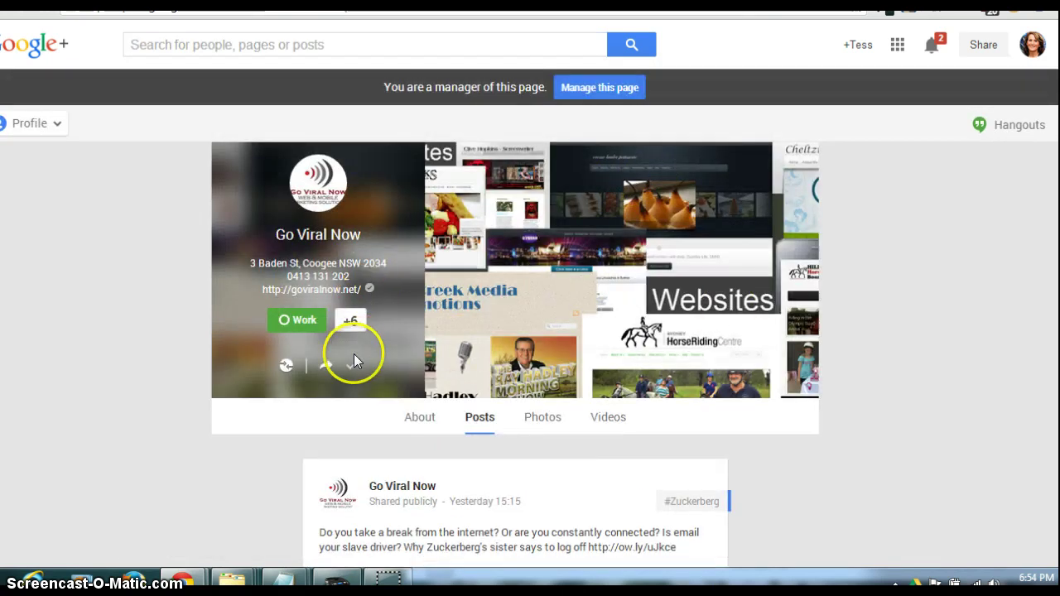
scroll(825, 295, down, 10)
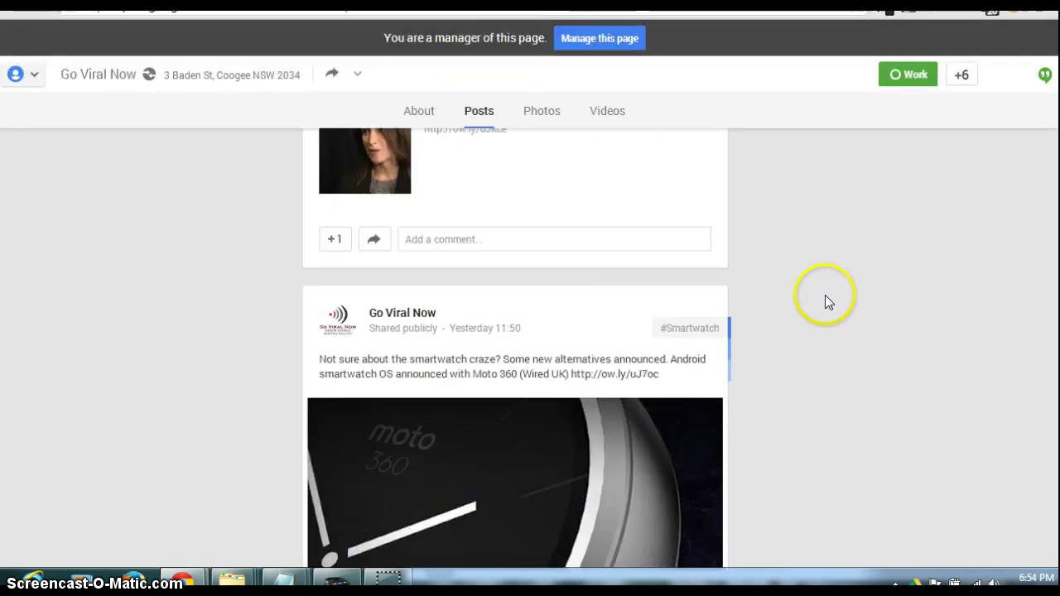
scroll(822, 298, down, 6)
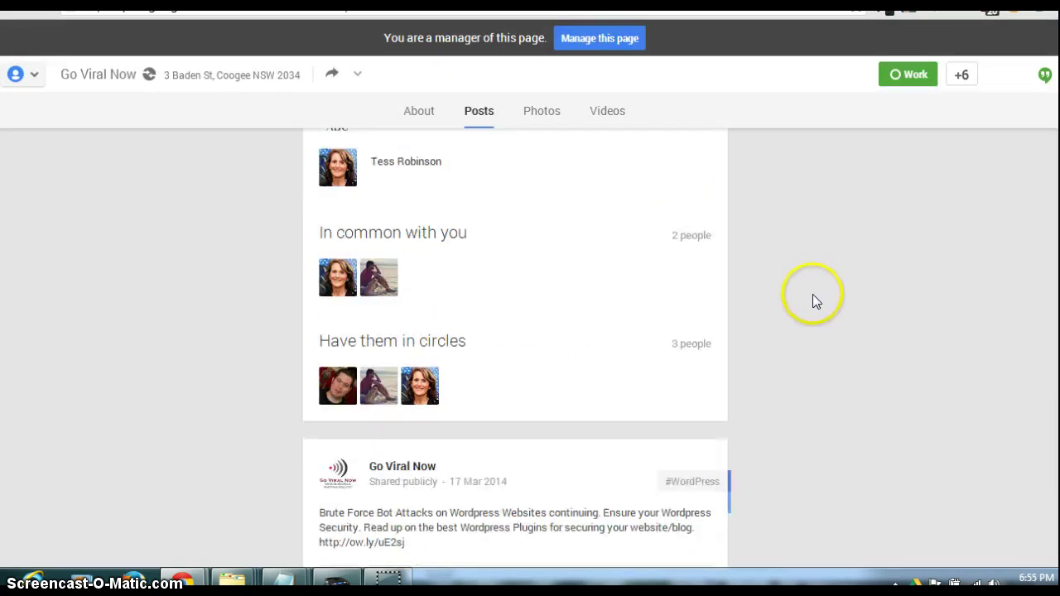
scroll(813, 294, up, 15)
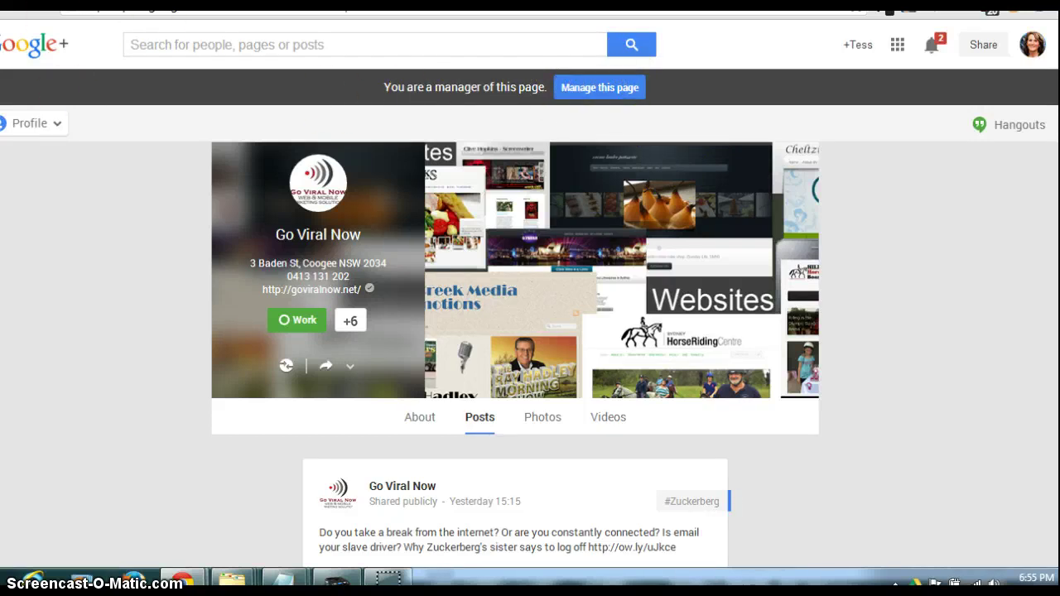
key(alt+Tab)
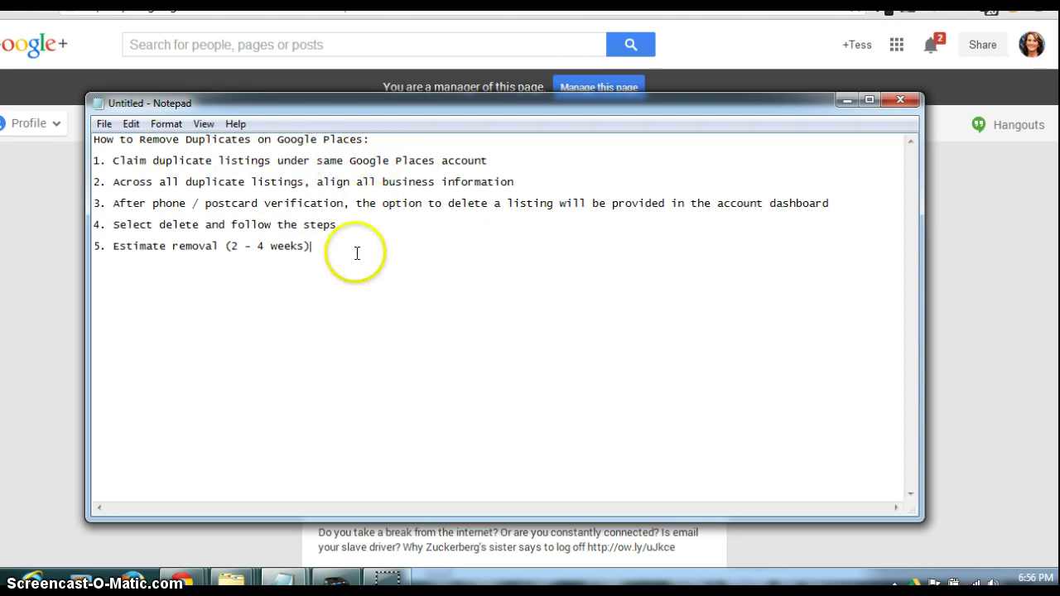
drag(357, 253, 95, 135)
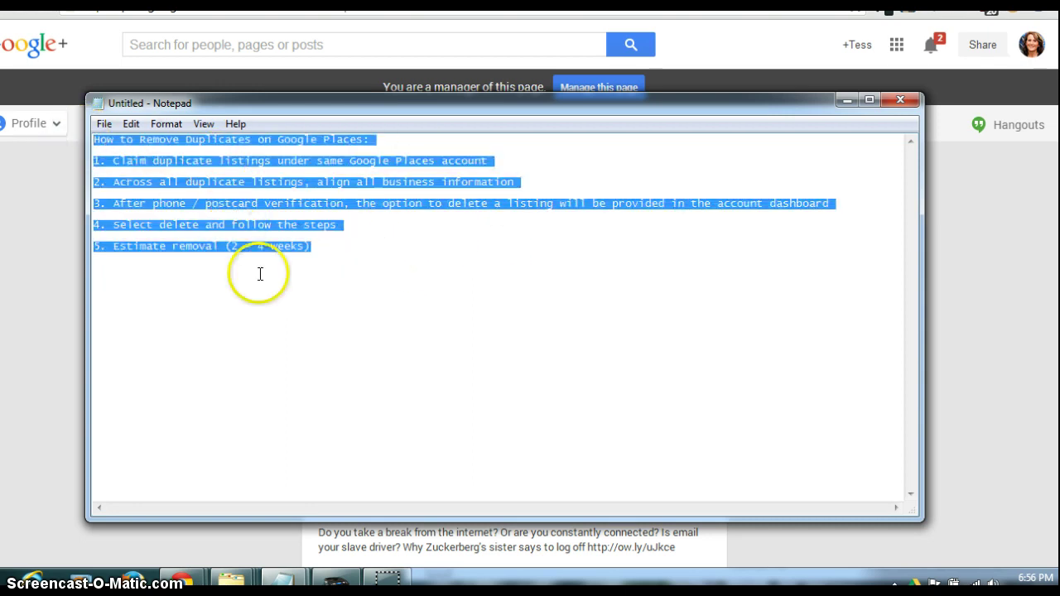
click(350, 301)
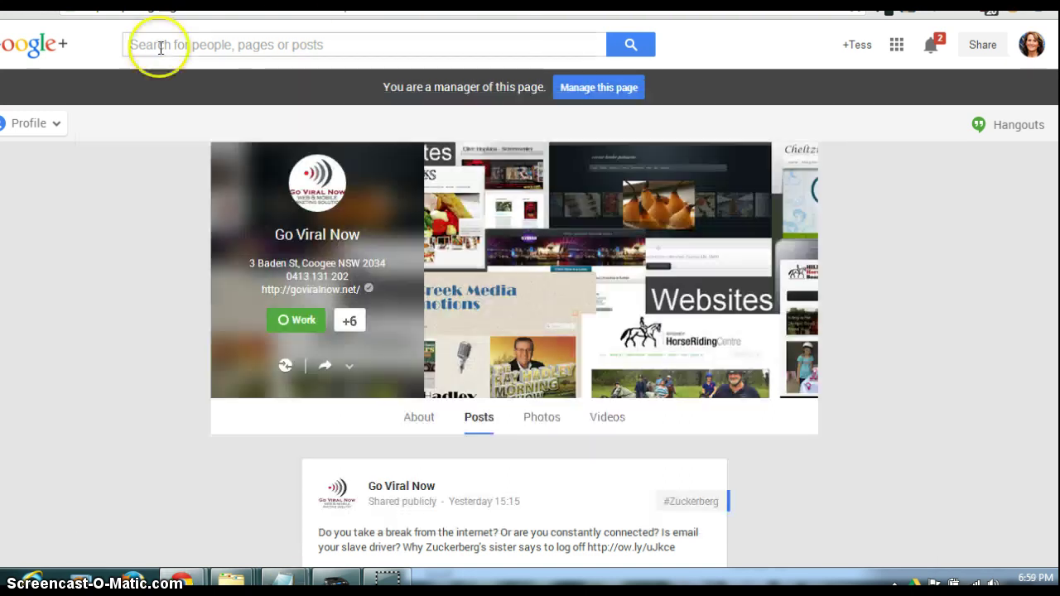
click(160, 47)
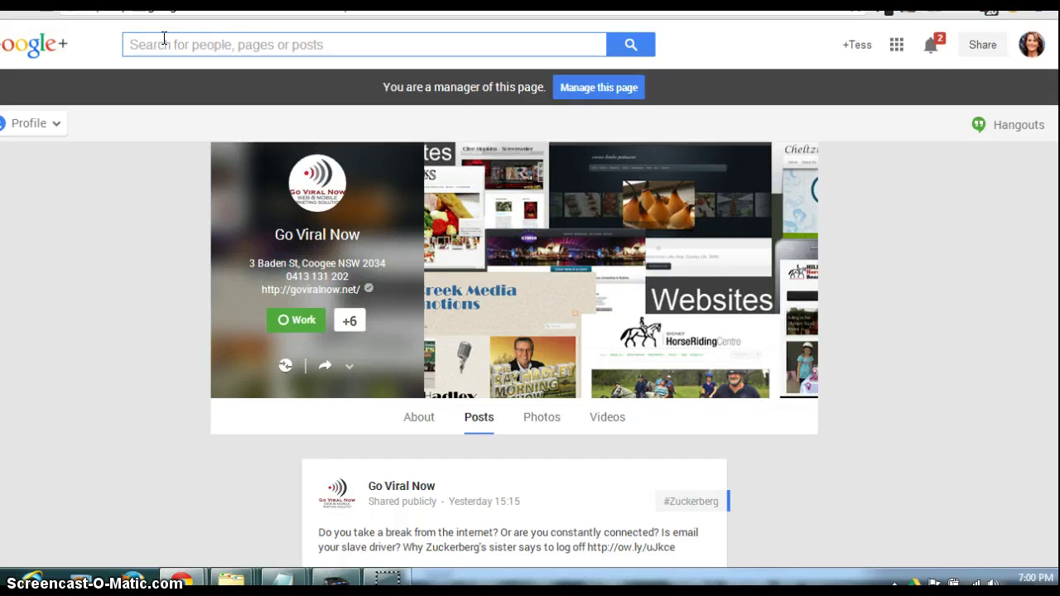
Search 'go viral n', open your own personal profile, and scroll through its posts.
text(go )
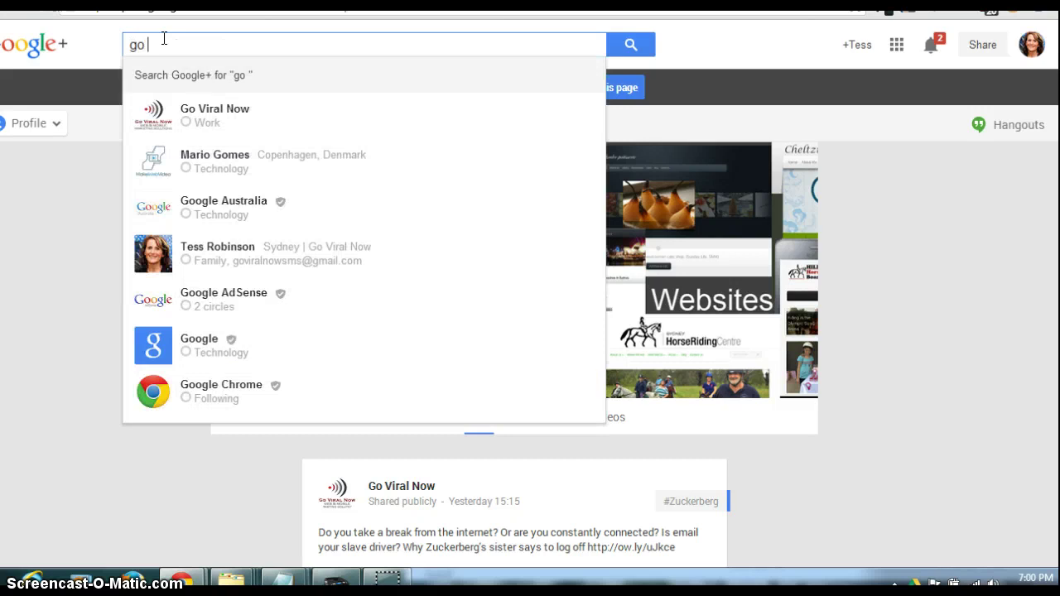
text(viral)
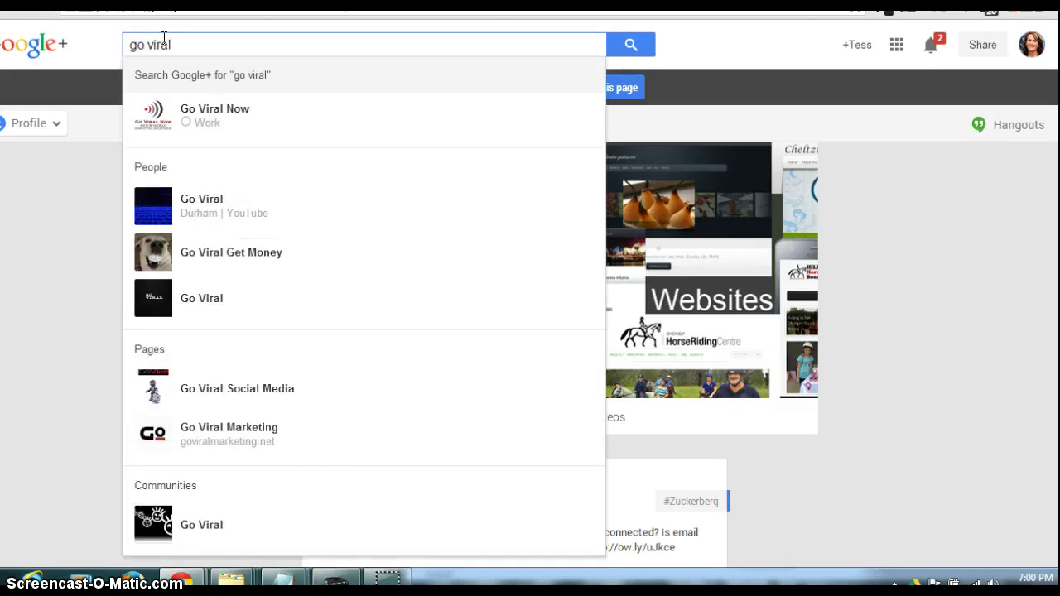
text( n)
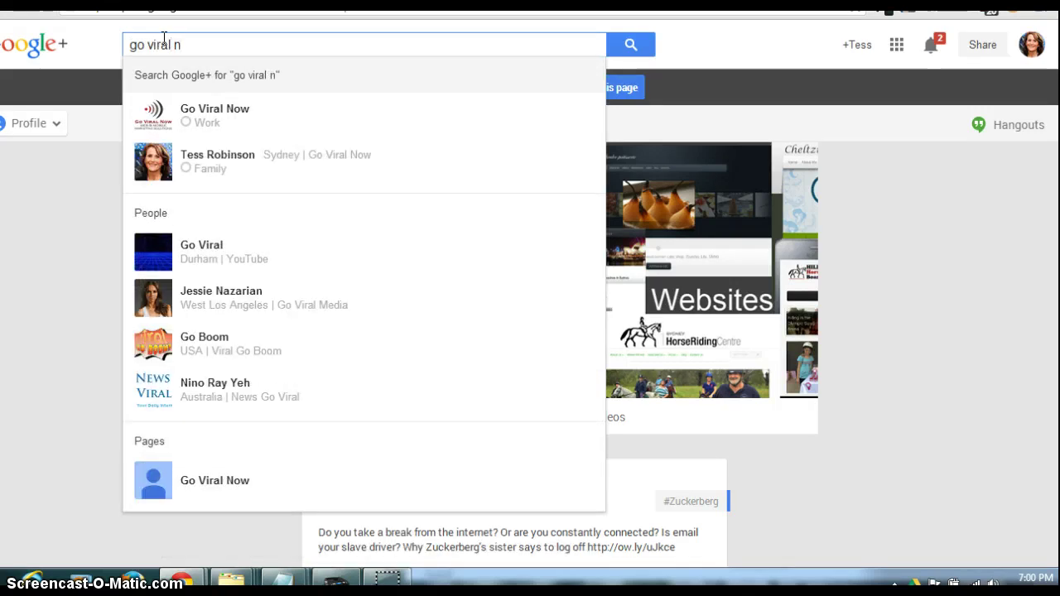
click(247, 169)
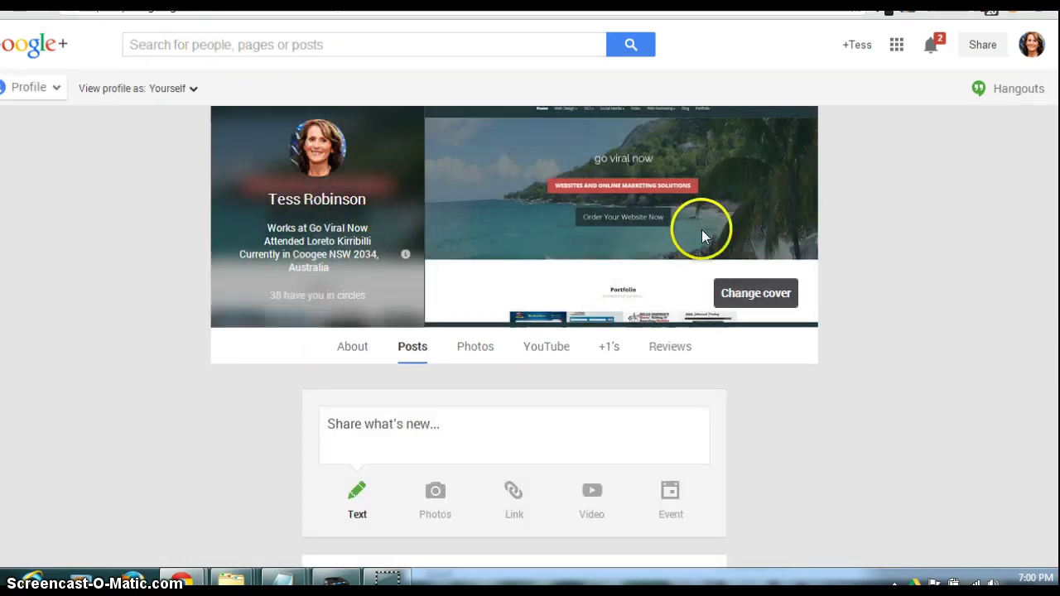
scroll(836, 368, down, 6)
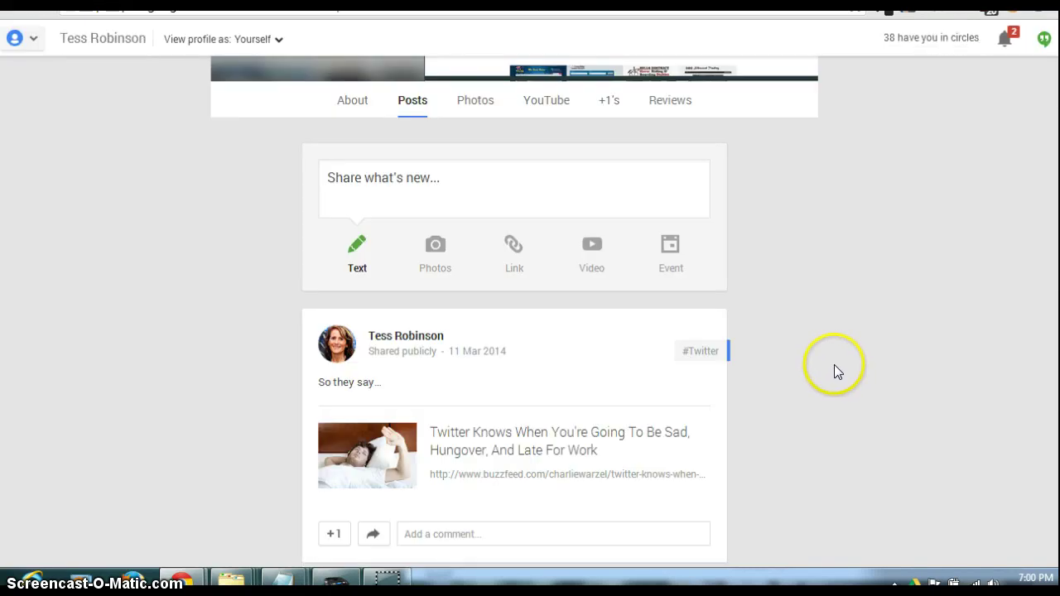
scroll(835, 356, up, 6)
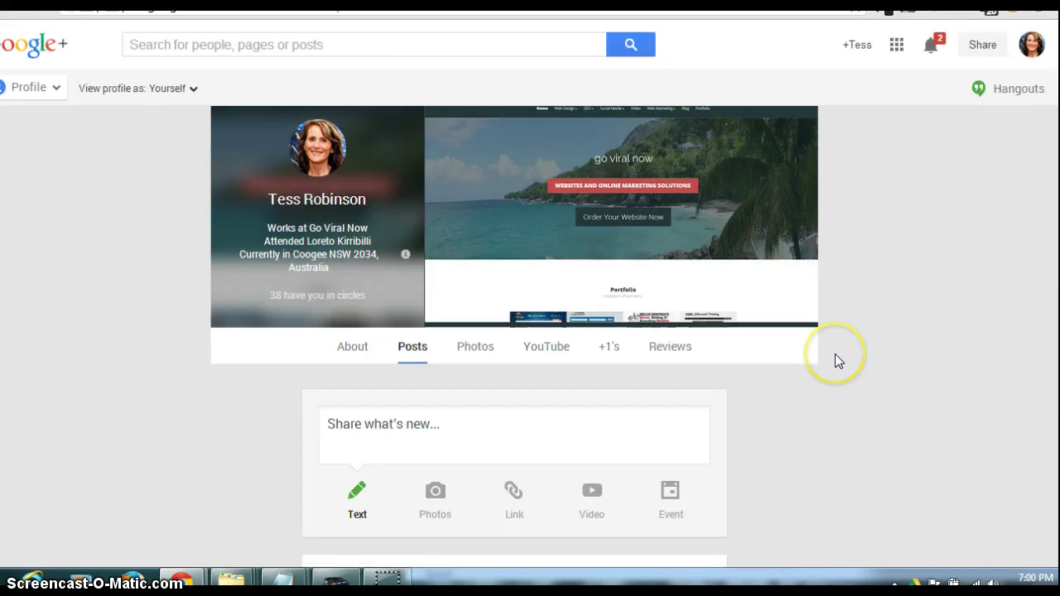
mouse_move(313, 160)
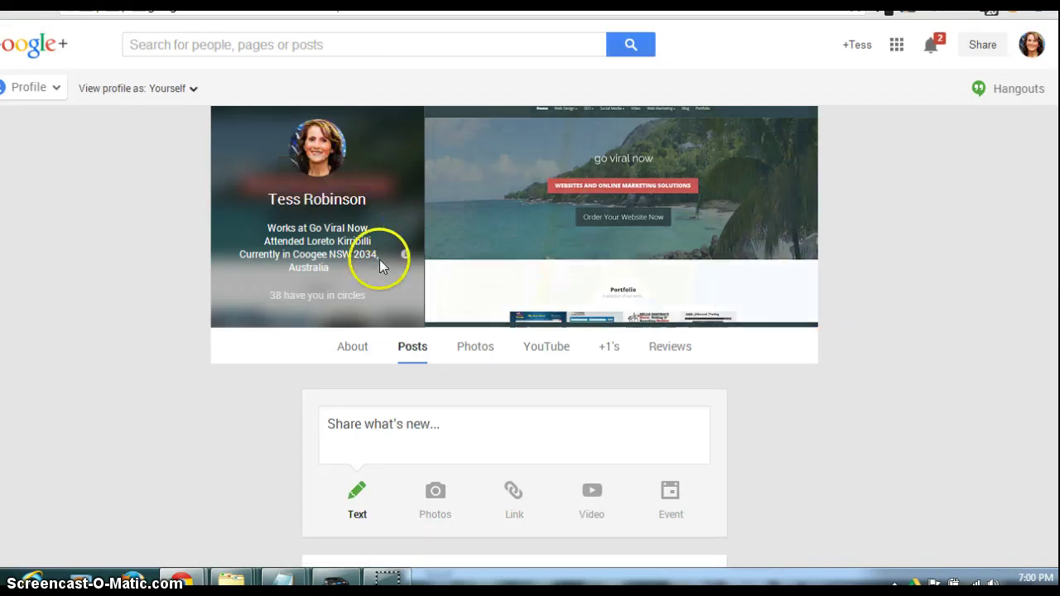
mouse_move(572, 201)
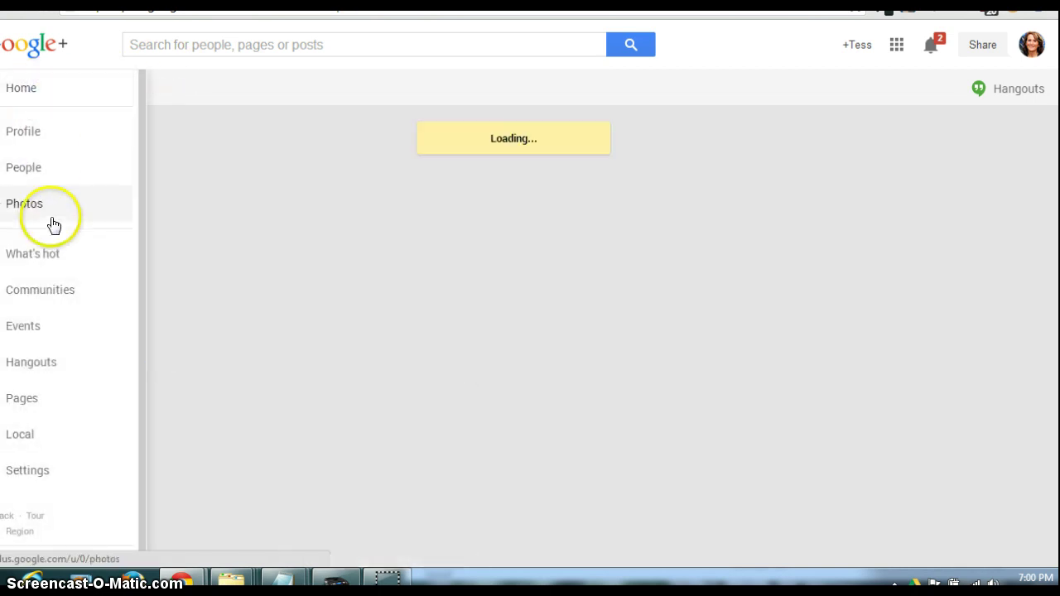
Open Pages and check that Your pages lists Ace American Convertibles, Go Viral Now and Cure Insomnia in 7 Days.
click(25, 401)
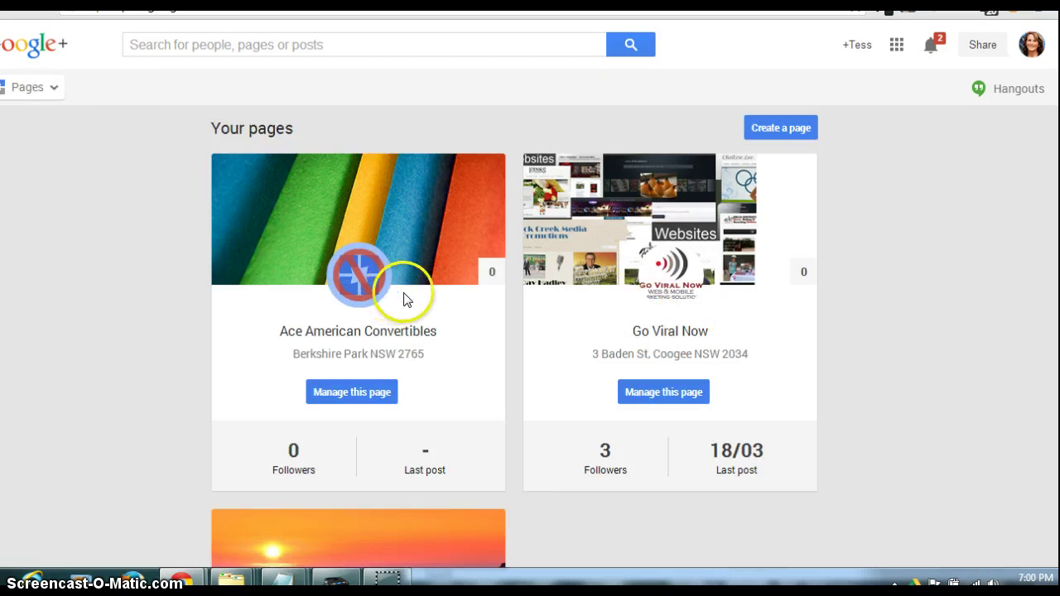
scroll(656, 337, down, 4)
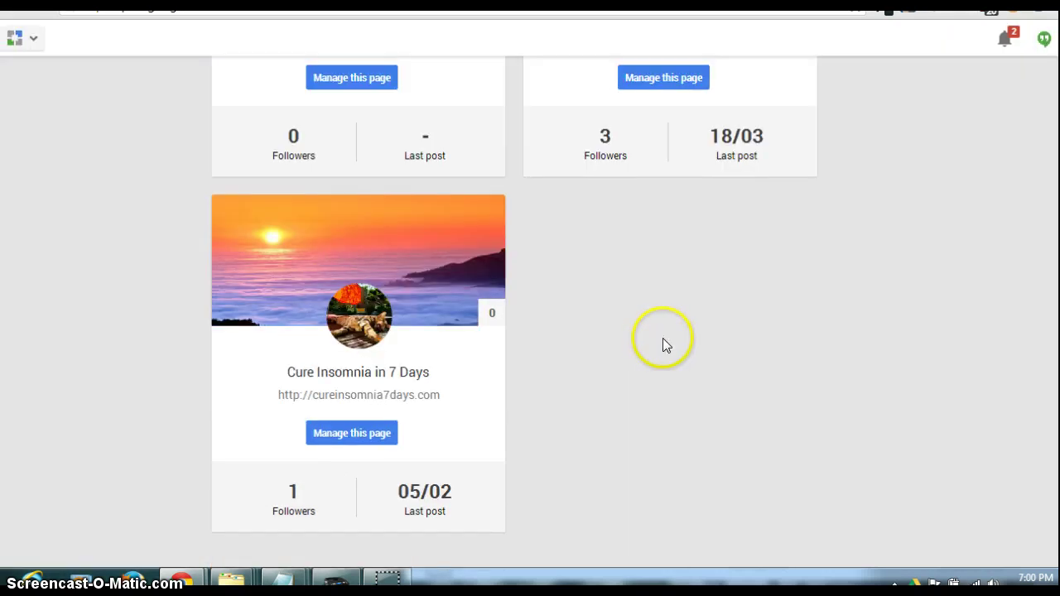
scroll(665, 344, up, 4)
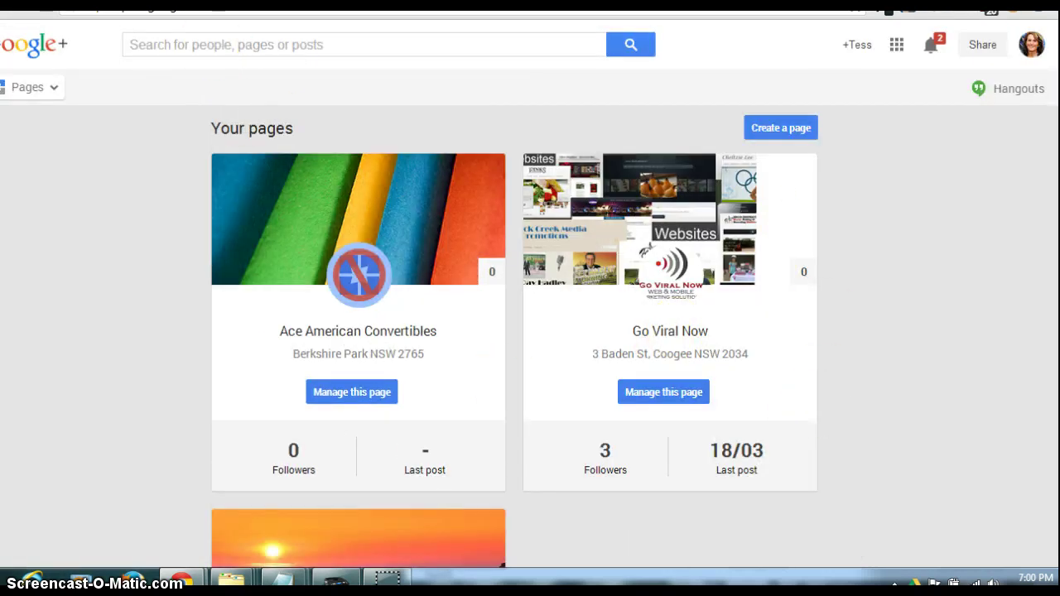